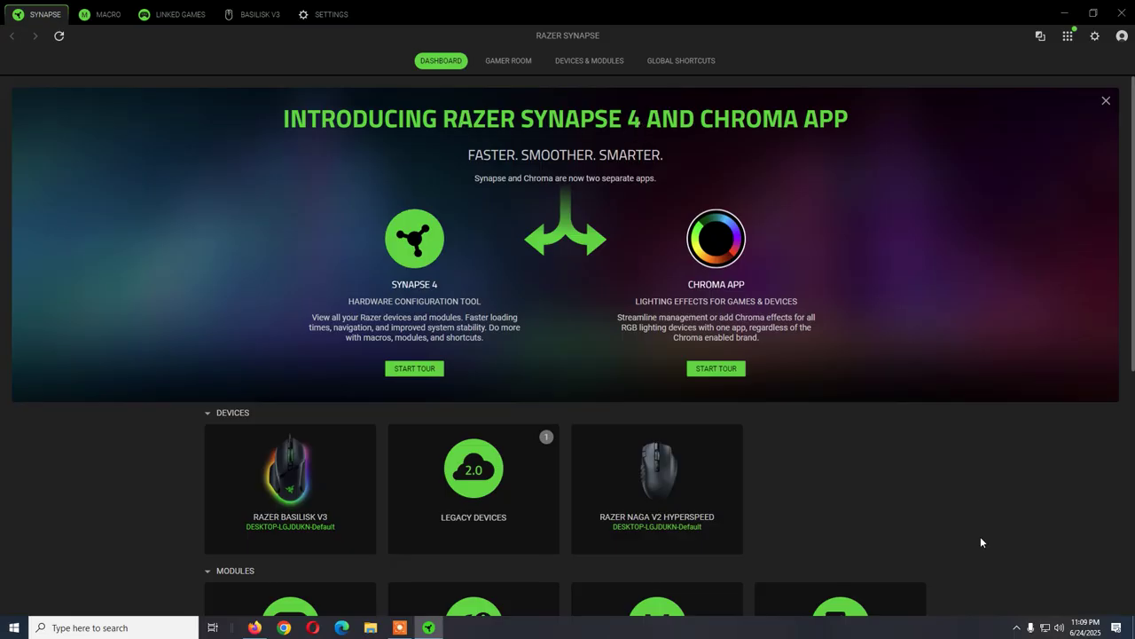
Step: Expand the taskbar's hidden tray icons so the Razer icon is visible
{"action": "left_click", "coordinate": [1017, 628]}
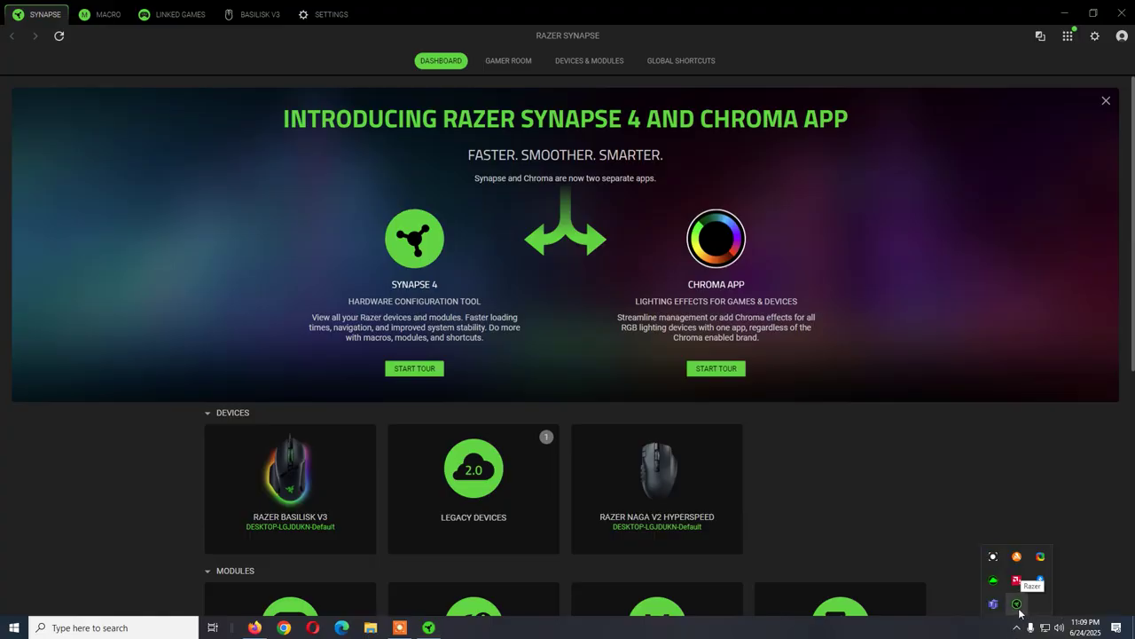
Step: Check both mice and the Naga's 100% battery in the Razer tray widget, then launch the full Synapse window
{"action": "left_click", "coordinate": [1020, 612]}
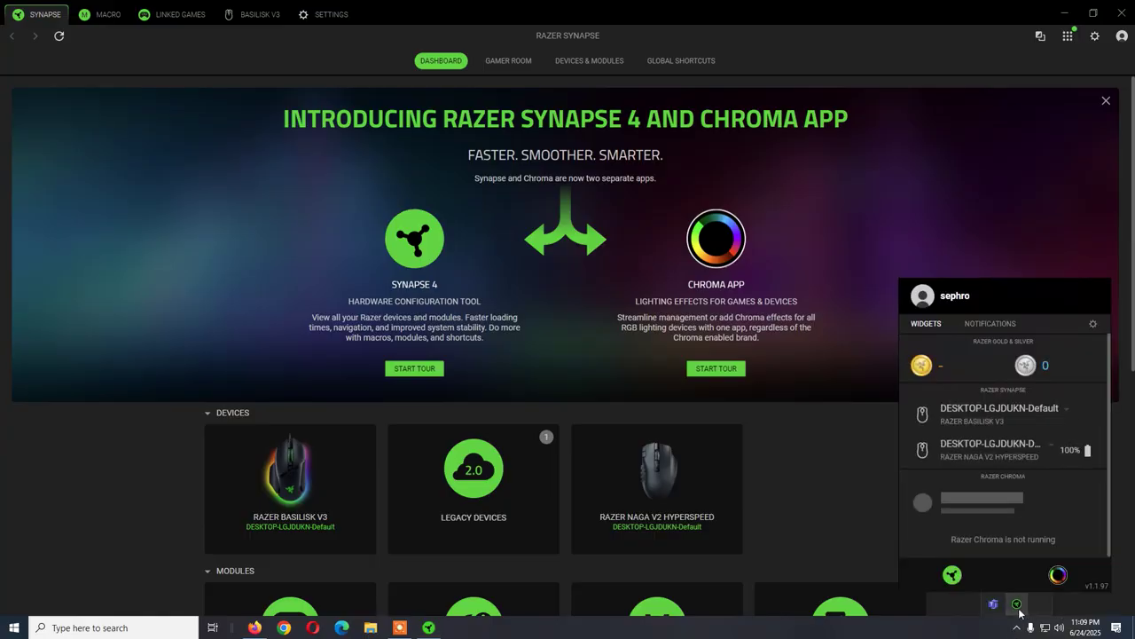
{"action": "left_click", "coordinate": [953, 575]}
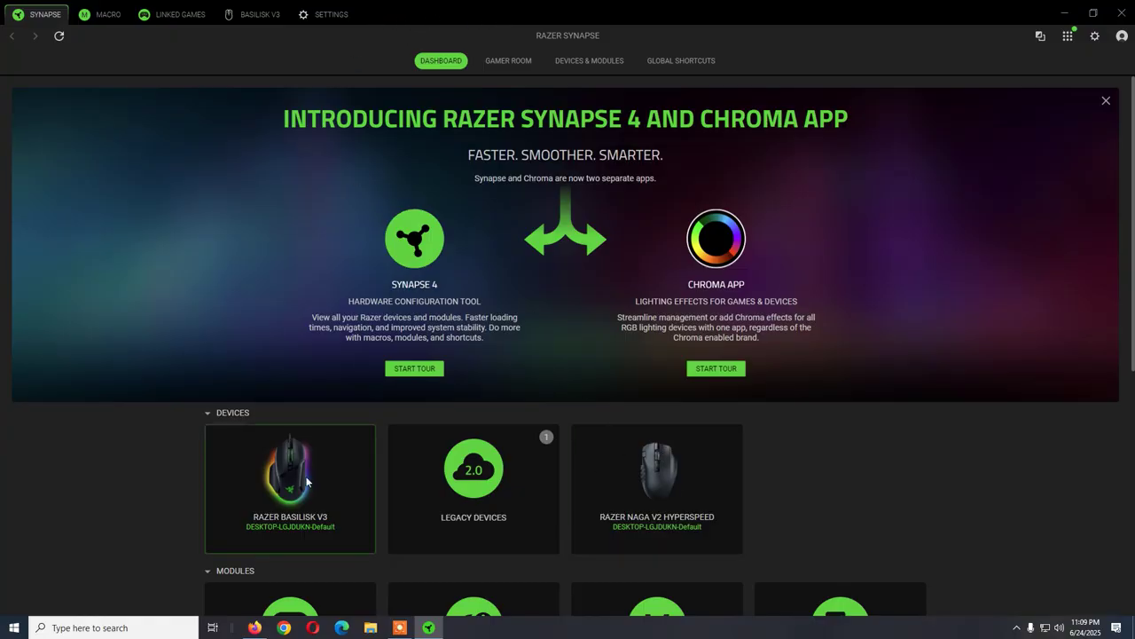
Step: Collapse and re-expand the Devices list, then open the Razer Naga V2 HyperSpeed's Customize page
{"action": "left_click", "coordinate": [224, 413]}
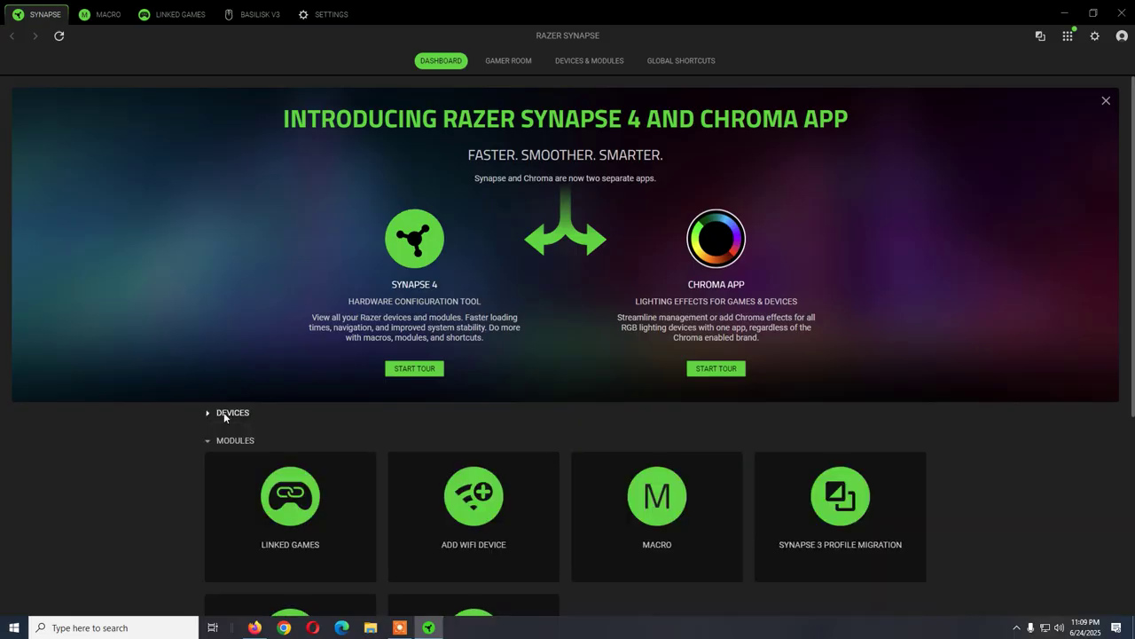
{"action": "left_click", "coordinate": [225, 414]}
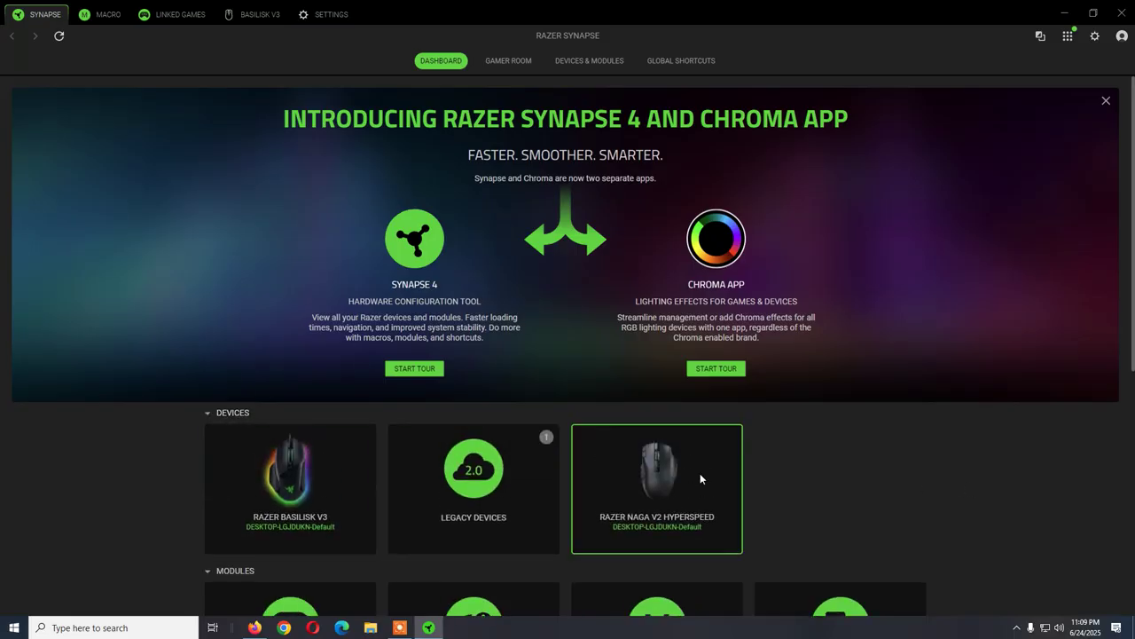
{"action": "left_click", "coordinate": [700, 474]}
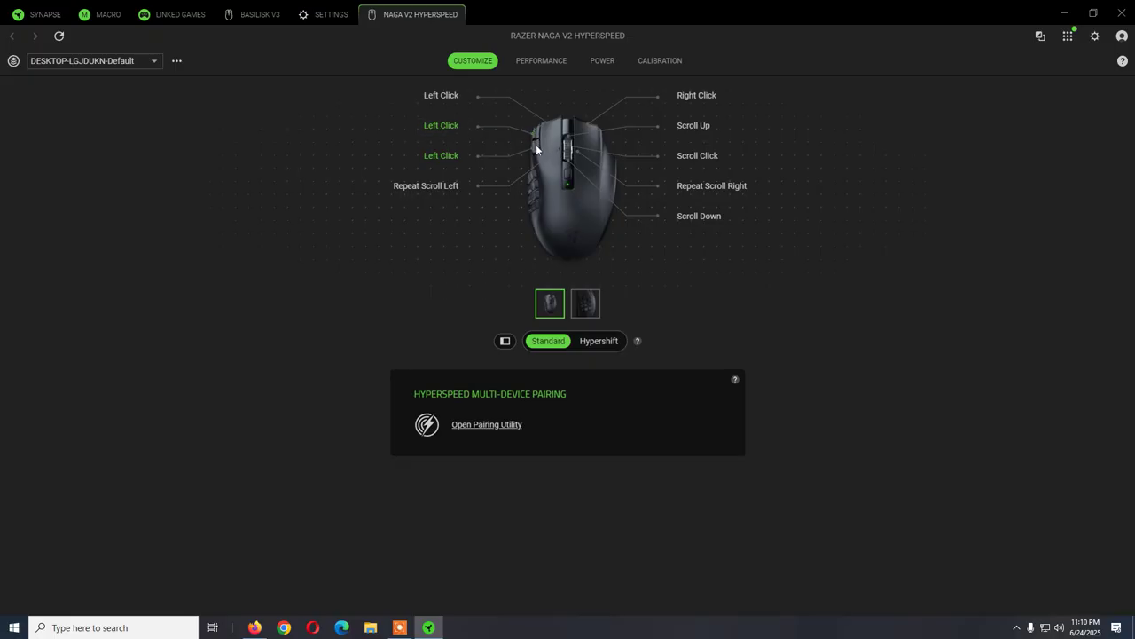
Step: Cancel editing the second top button's Left Click mapping and switch to the 12-button side grid
{"action": "left_click", "coordinate": [439, 127]}
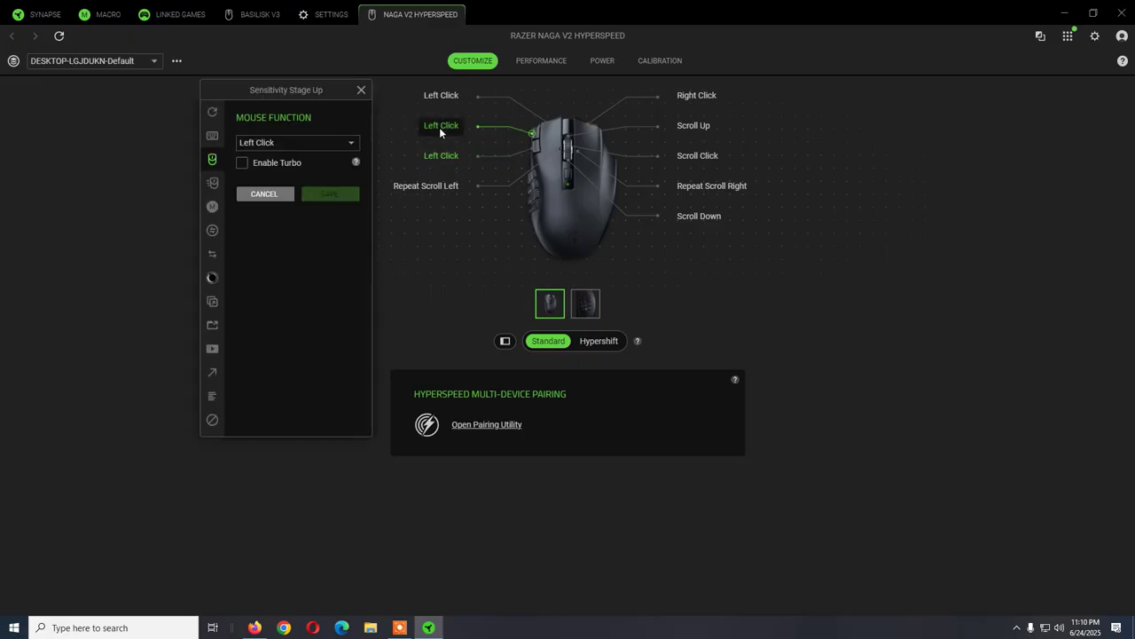
{"action": "left_click", "coordinate": [263, 145]}
{"action": "mouse_move", "coordinate": [222, 148]}
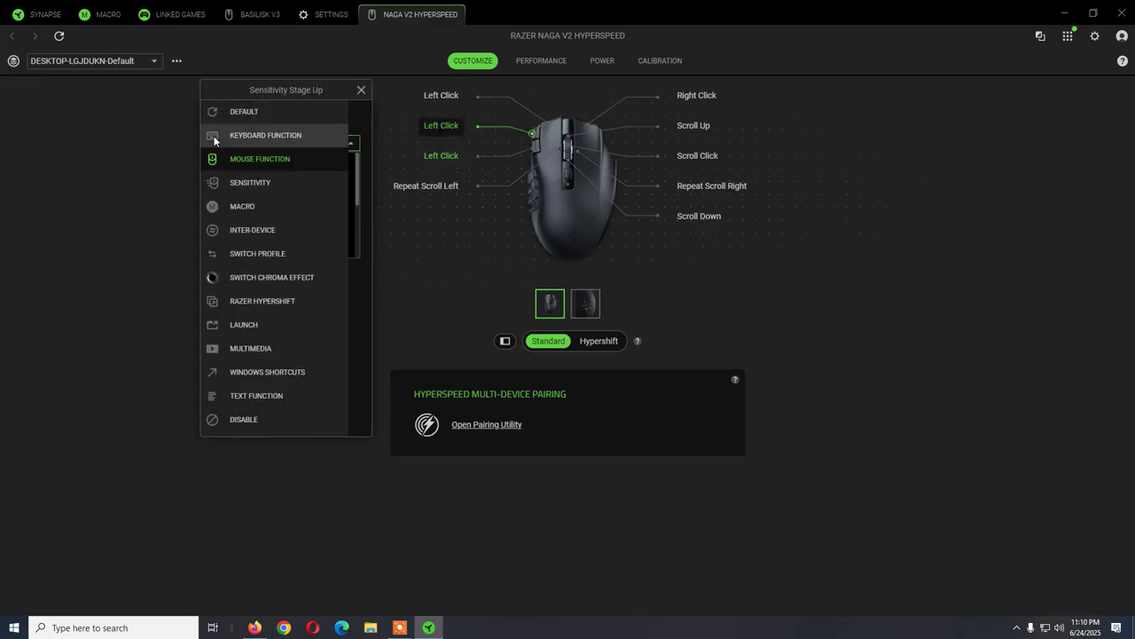
{"action": "left_click", "coordinate": [264, 161]}
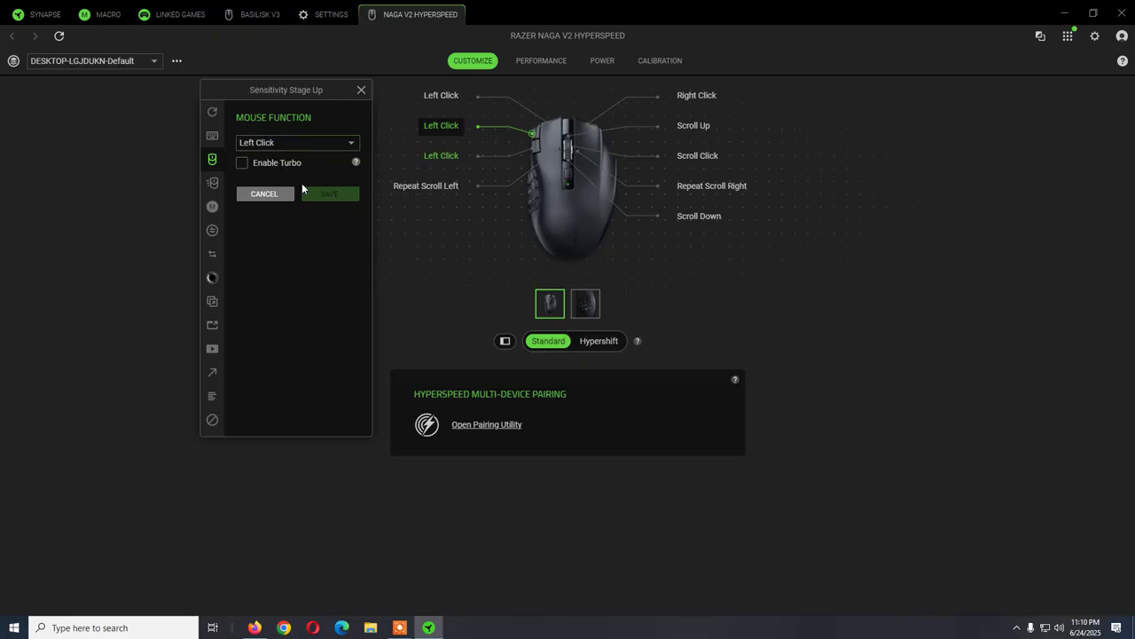
{"action": "left_click", "coordinate": [278, 196]}
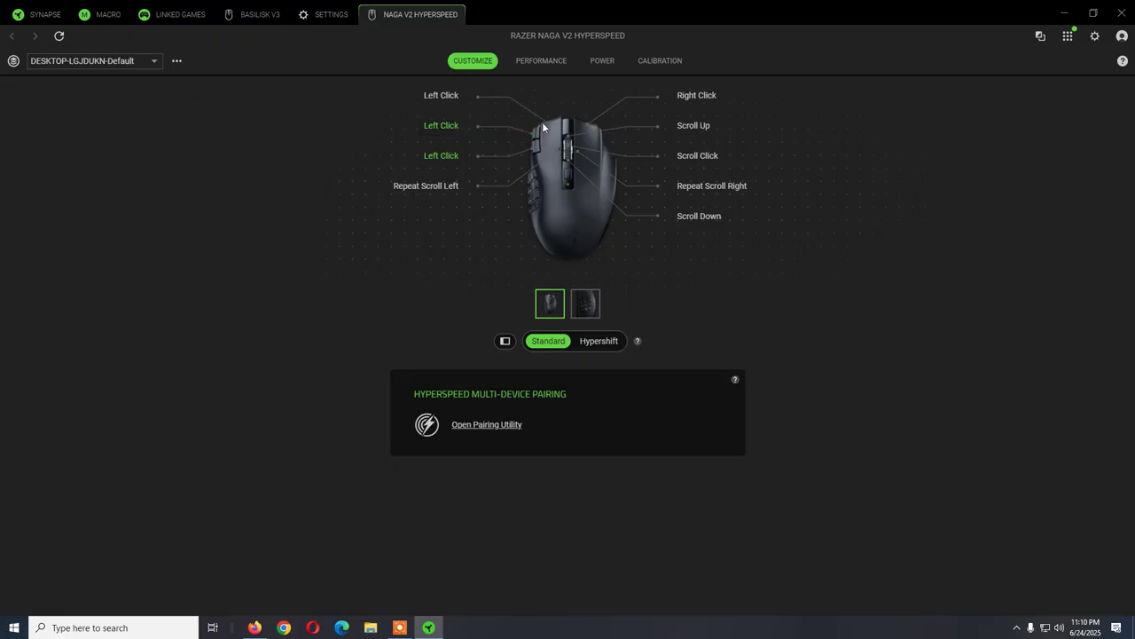
{"action": "left_click", "coordinate": [592, 309]}
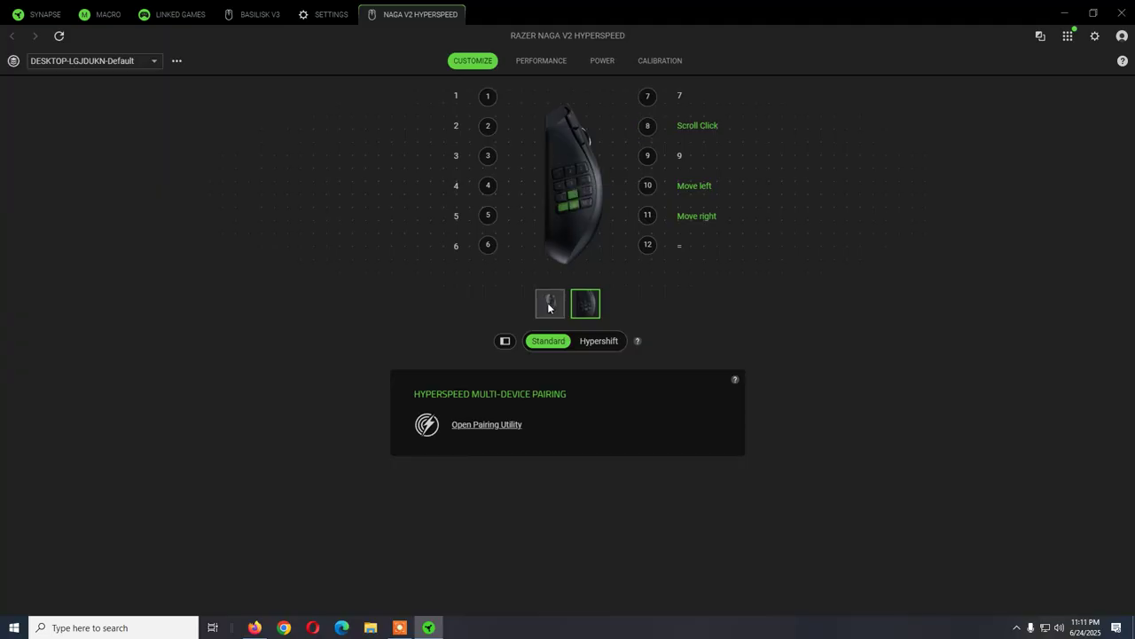
Step: Move between the Synapse dashboard and the Naga's side button layout, finishing on the dashboard
{"action": "left_click", "coordinate": [28, 22]}
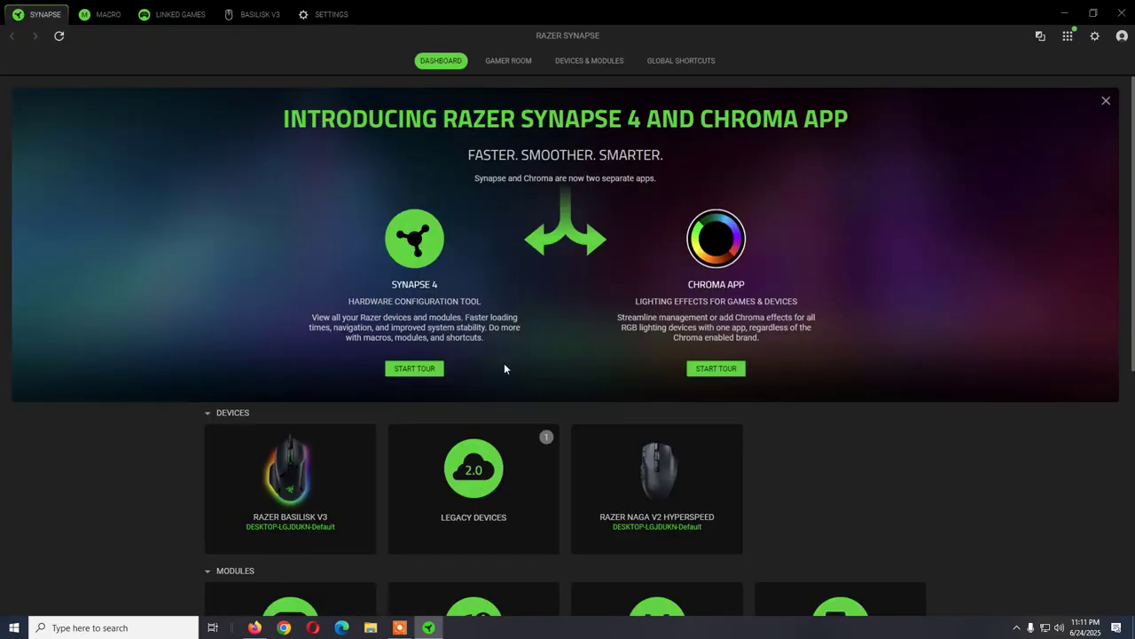
{"action": "left_click", "coordinate": [678, 475]}
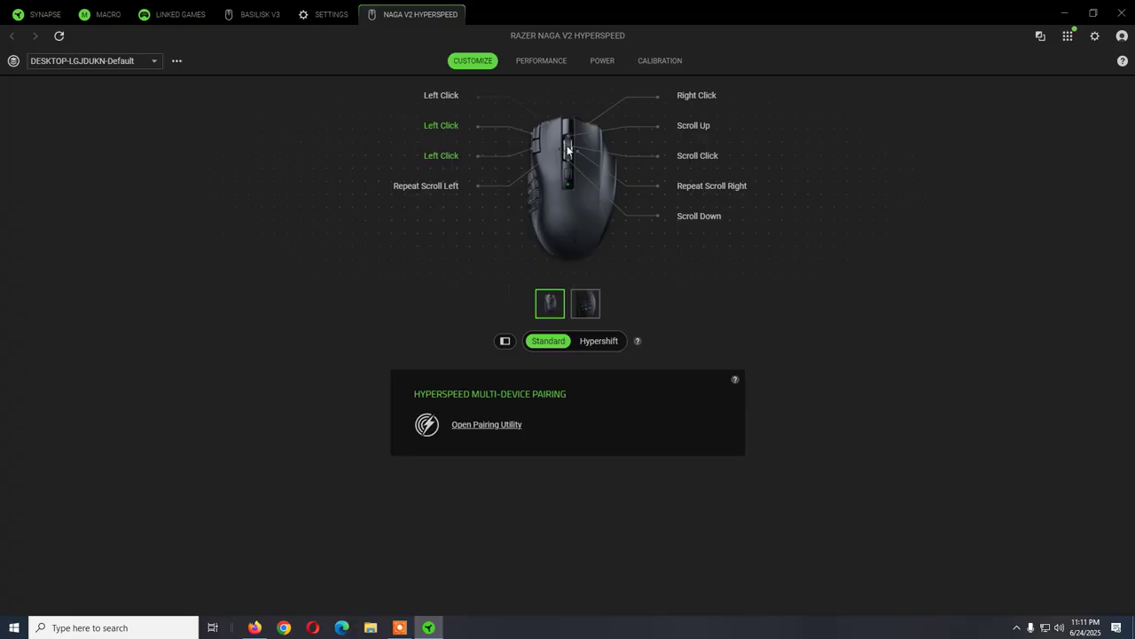
{"action": "left_click", "coordinate": [587, 304]}
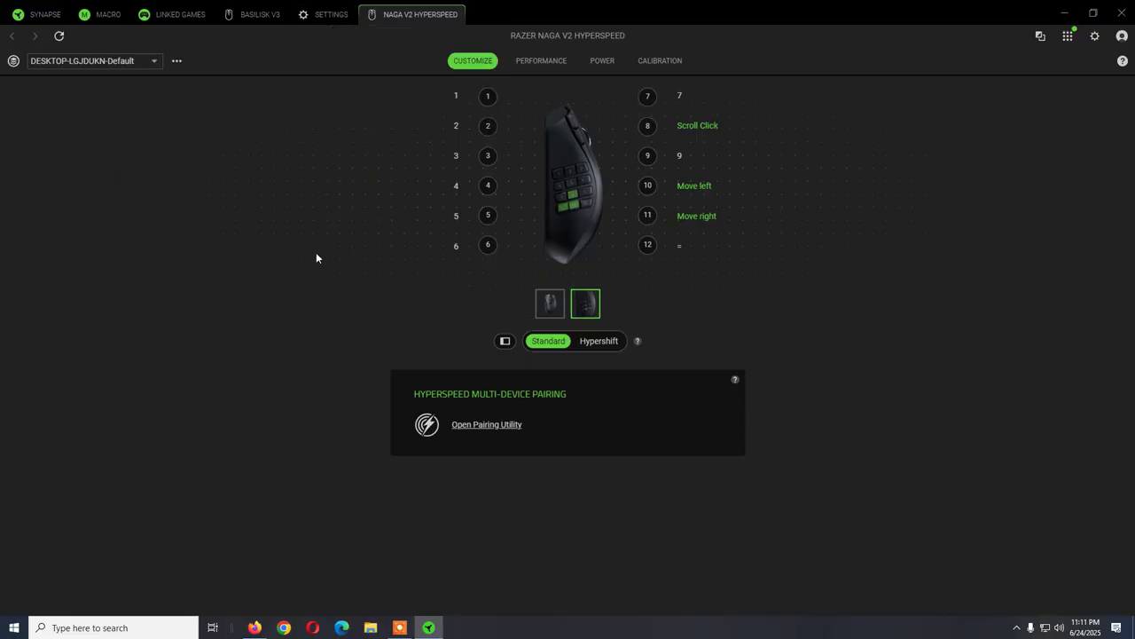
{"action": "left_click", "coordinate": [49, 13]}
{"action": "mouse_move", "coordinate": [455, 18]}
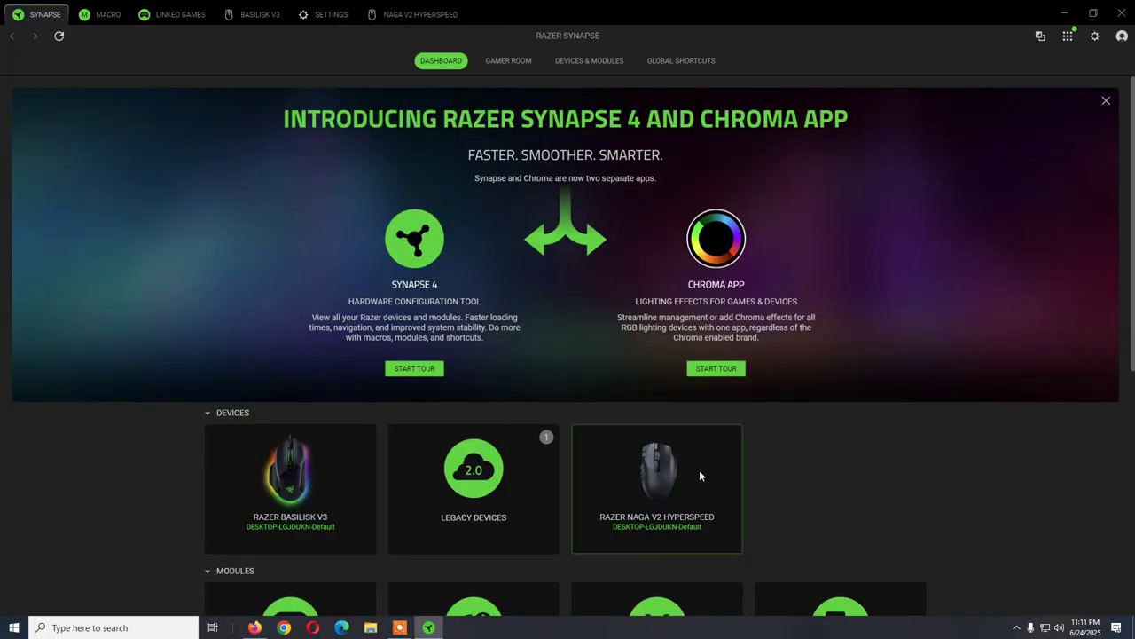
Step: Close the stuck NAGA V2 HYPERSPEED tab and reopen the Naga's page from the dashboard card
{"action": "left_click", "coordinate": [680, 483]}
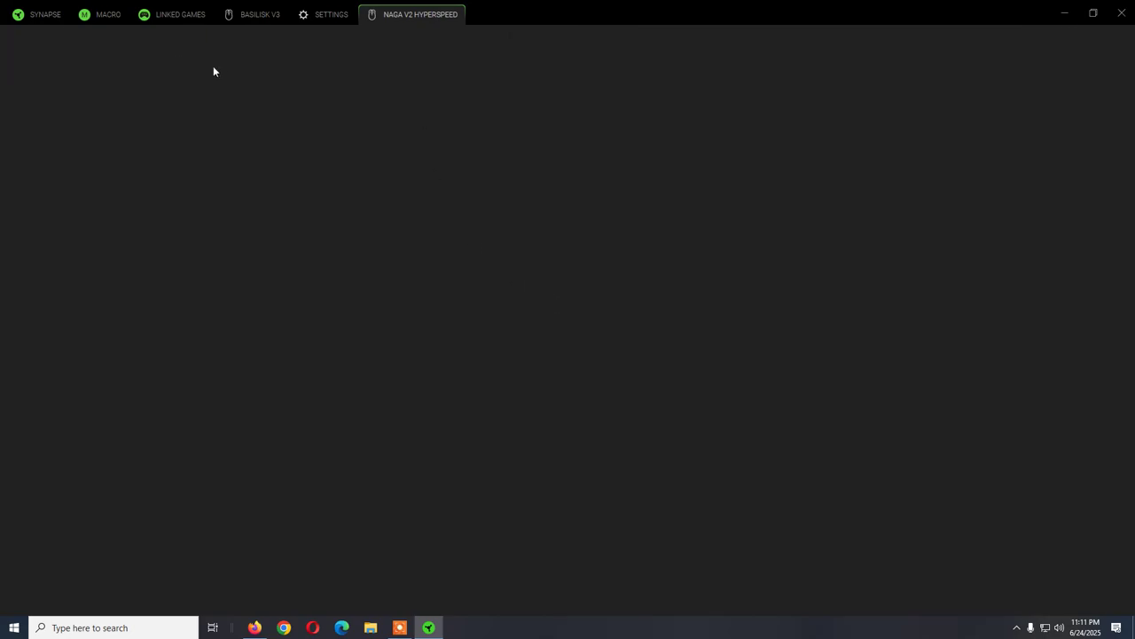
{"action": "left_click", "coordinate": [454, 14]}
{"action": "left_click", "coordinate": [37, 16]}
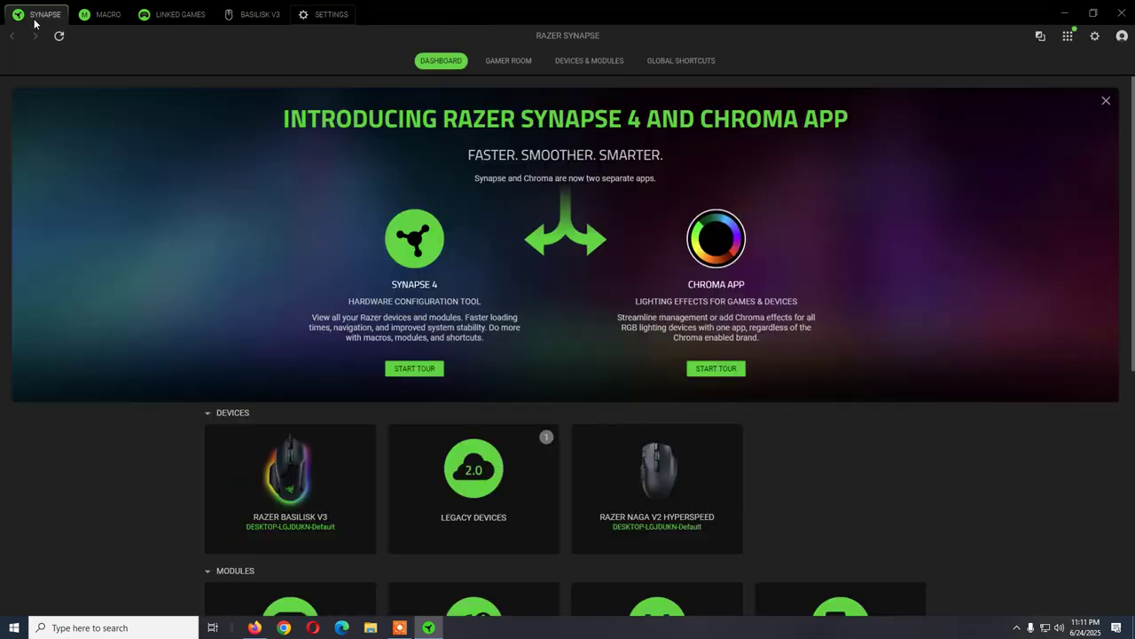
{"action": "left_click", "coordinate": [686, 442]}
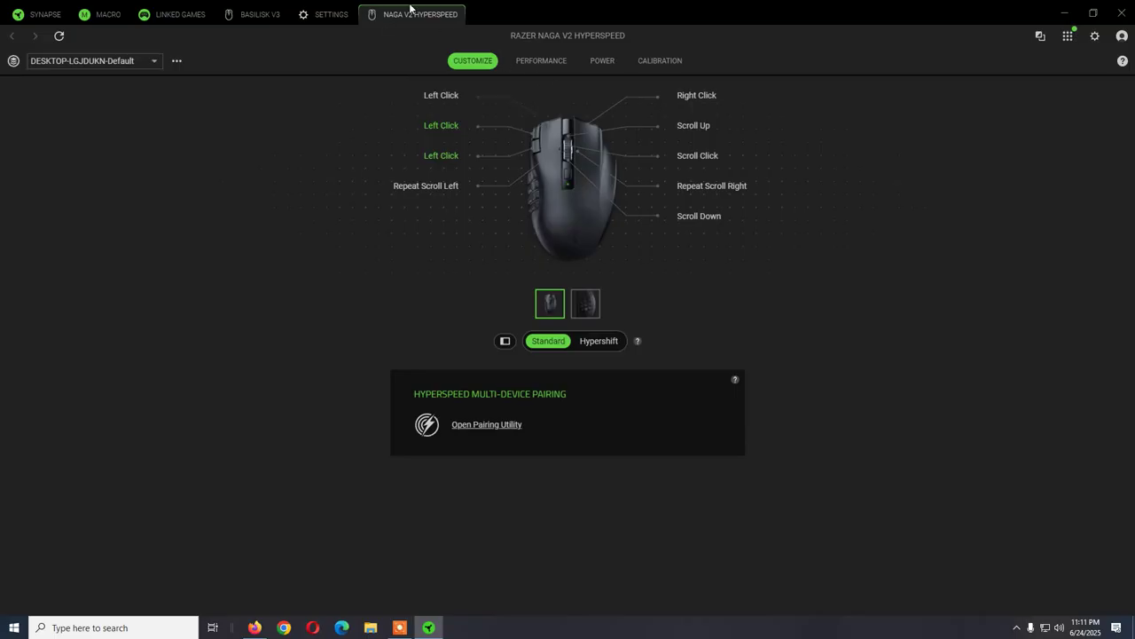
{"action": "mouse_move", "coordinate": [409, 20]}
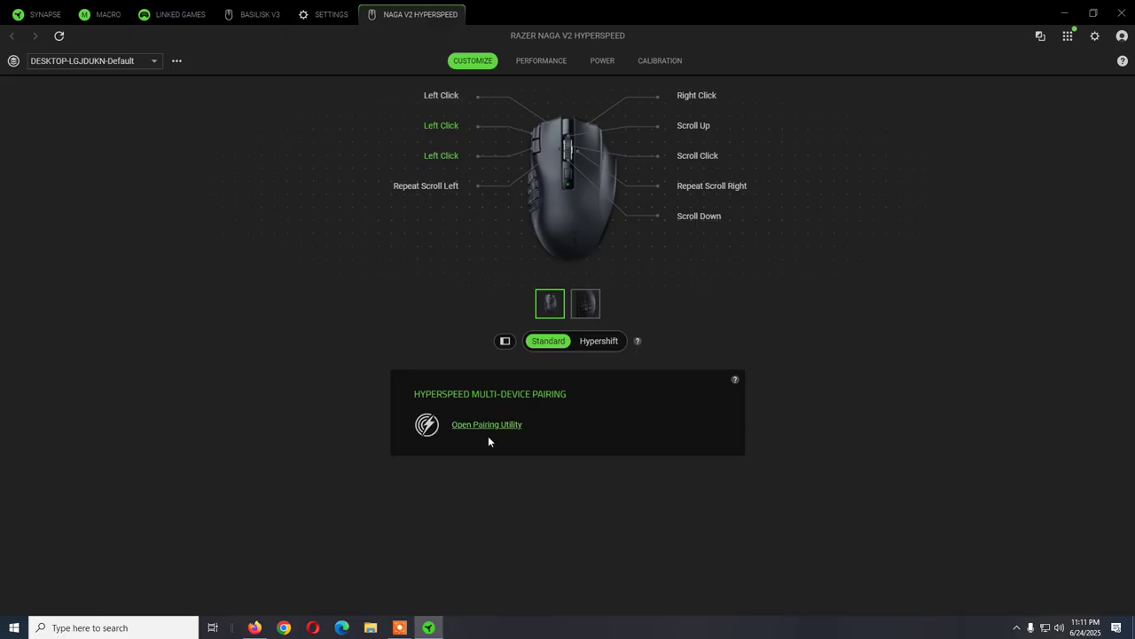
Step: Review the five DPI stages and 1000 Hz polling rate, then view the 15-minute sleep and 5% low-power settings
{"action": "left_click", "coordinate": [541, 60]}
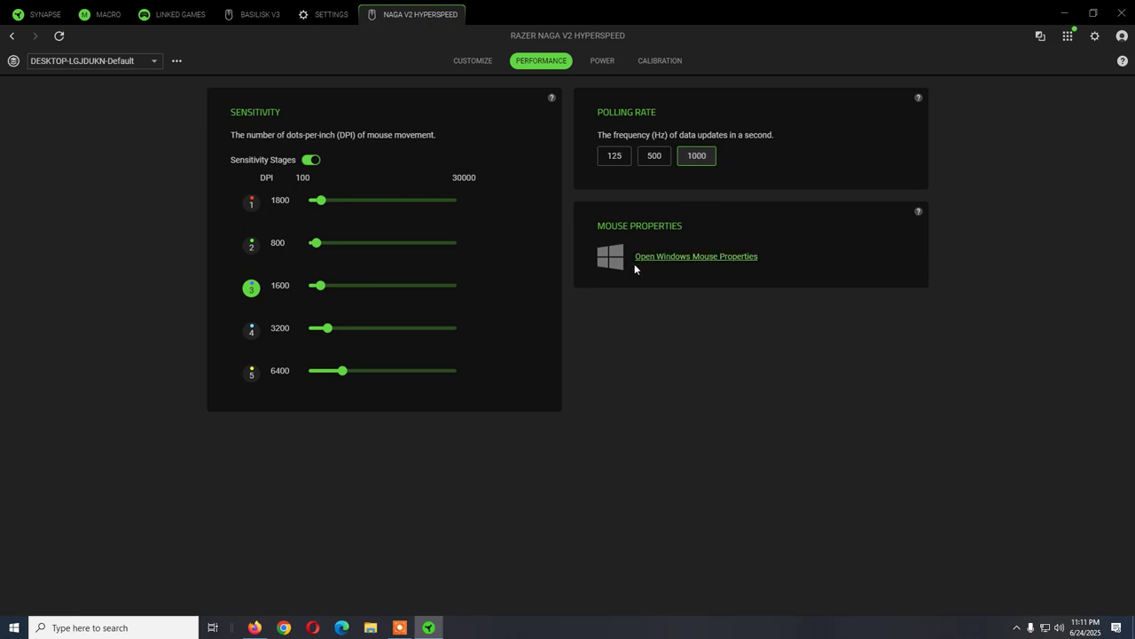
{"action": "mouse_move", "coordinate": [294, 213]}
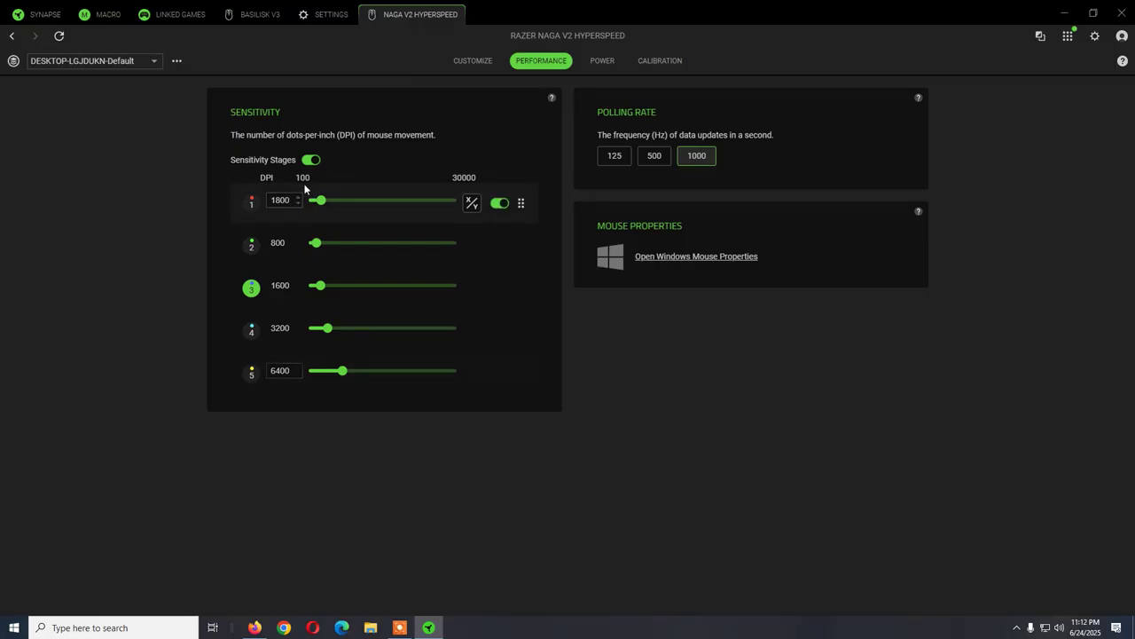
{"action": "left_click", "coordinate": [602, 61]}
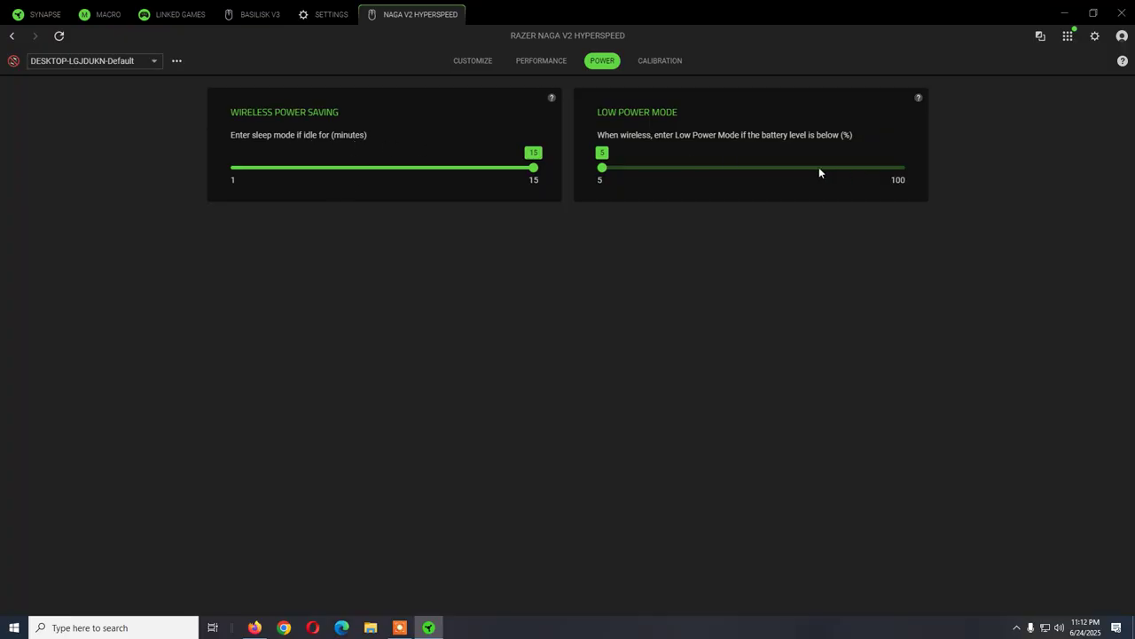
Step: Check the Calibration page's Smart Tracking at medium distance, then go back to the Customize tab
{"action": "left_click", "coordinate": [671, 62]}
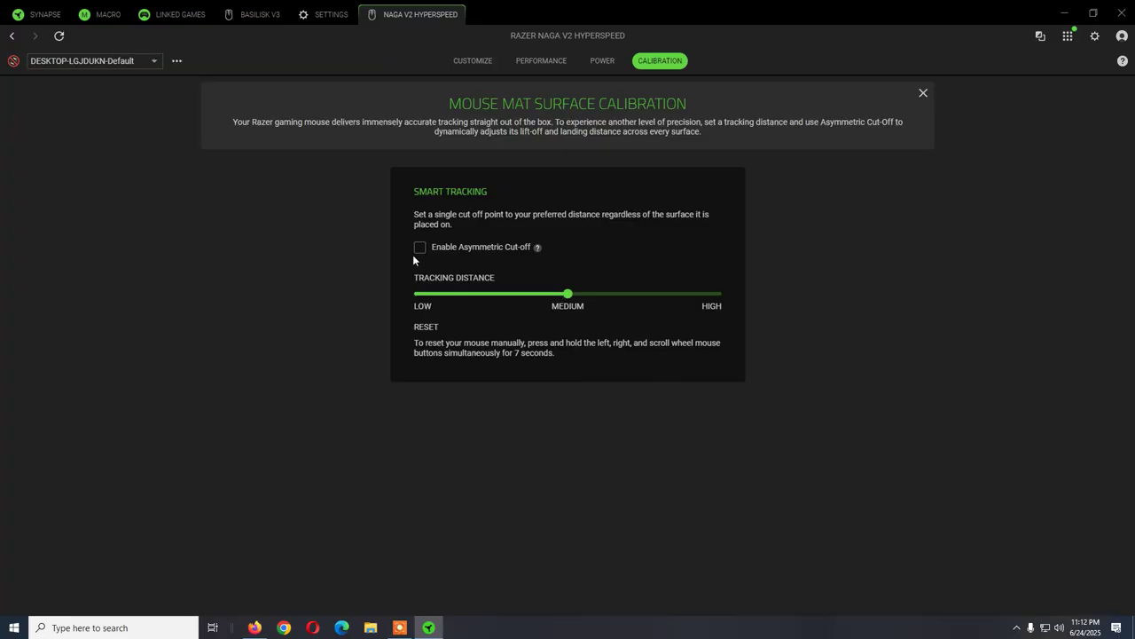
{"action": "left_click", "coordinate": [455, 62]}
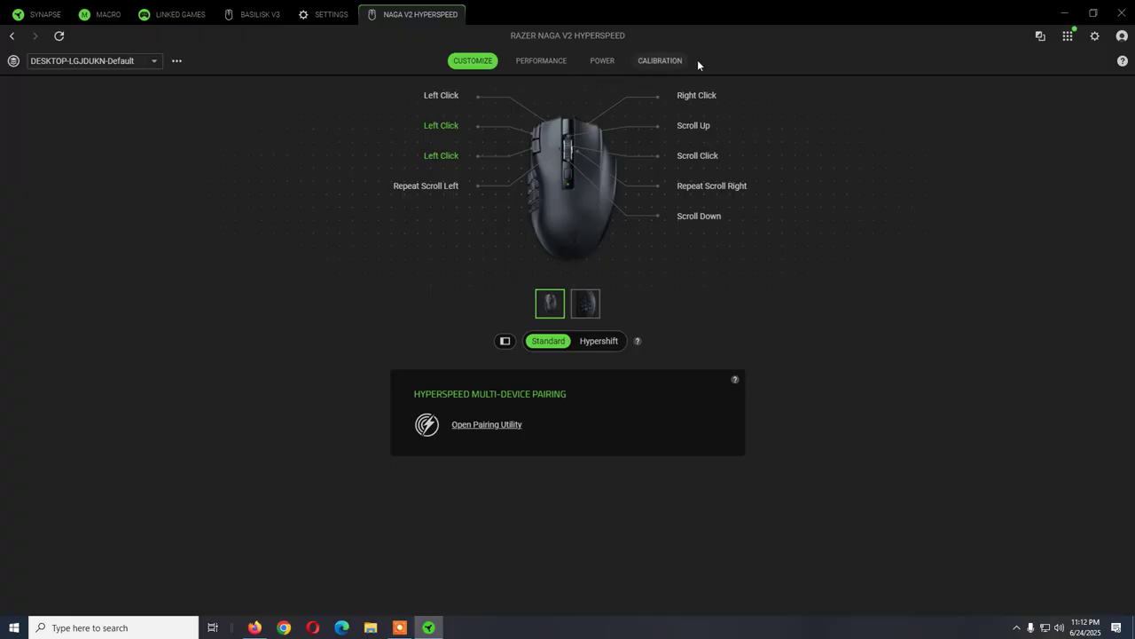
{"action": "left_click", "coordinate": [269, 15]}
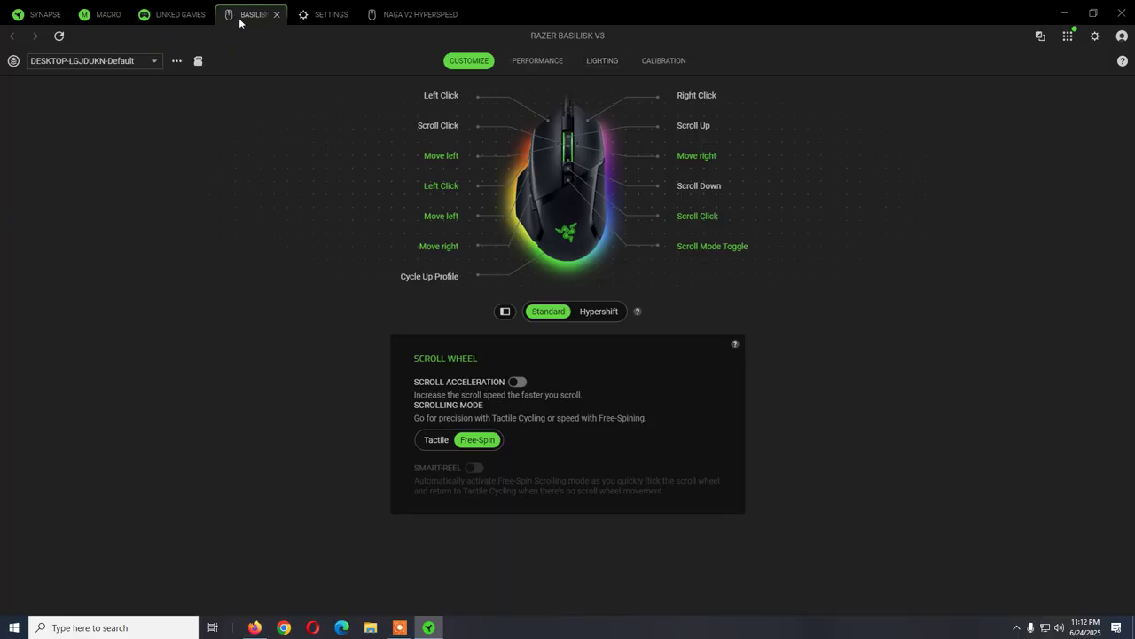
{"action": "left_click", "coordinate": [607, 64]}
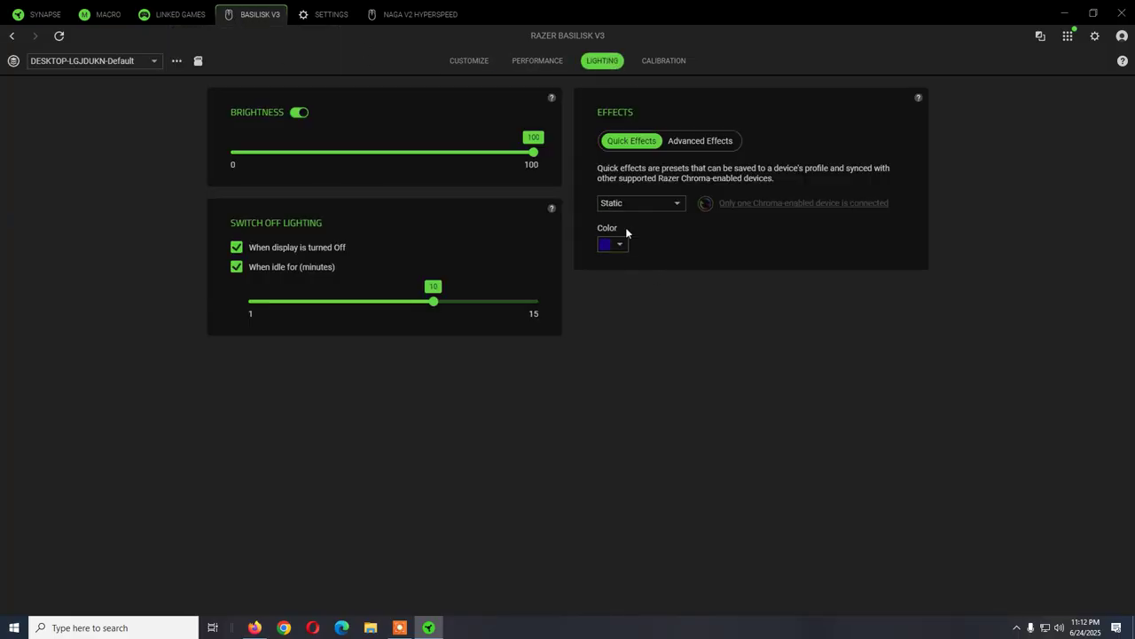
{"action": "left_click", "coordinate": [632, 202]}
{"action": "left_click", "coordinate": [631, 202]}
{"action": "left_click", "coordinate": [407, 16]}
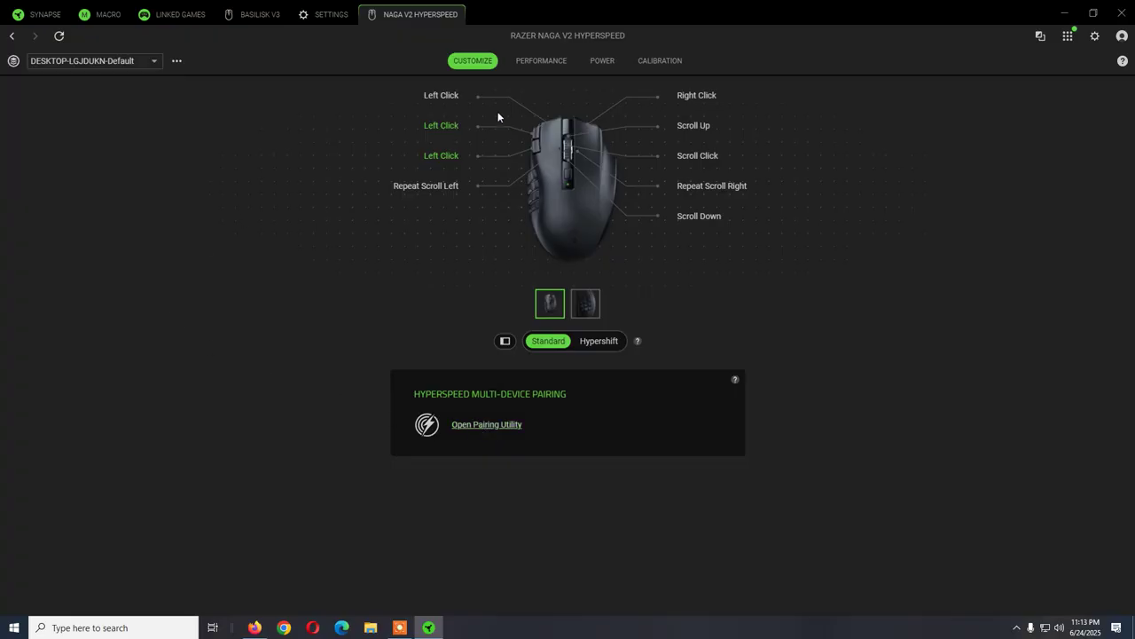
Step: Visit the Macro editor, then return to the Naga's side view showing buttons 1–12
{"action": "left_click", "coordinate": [106, 15]}
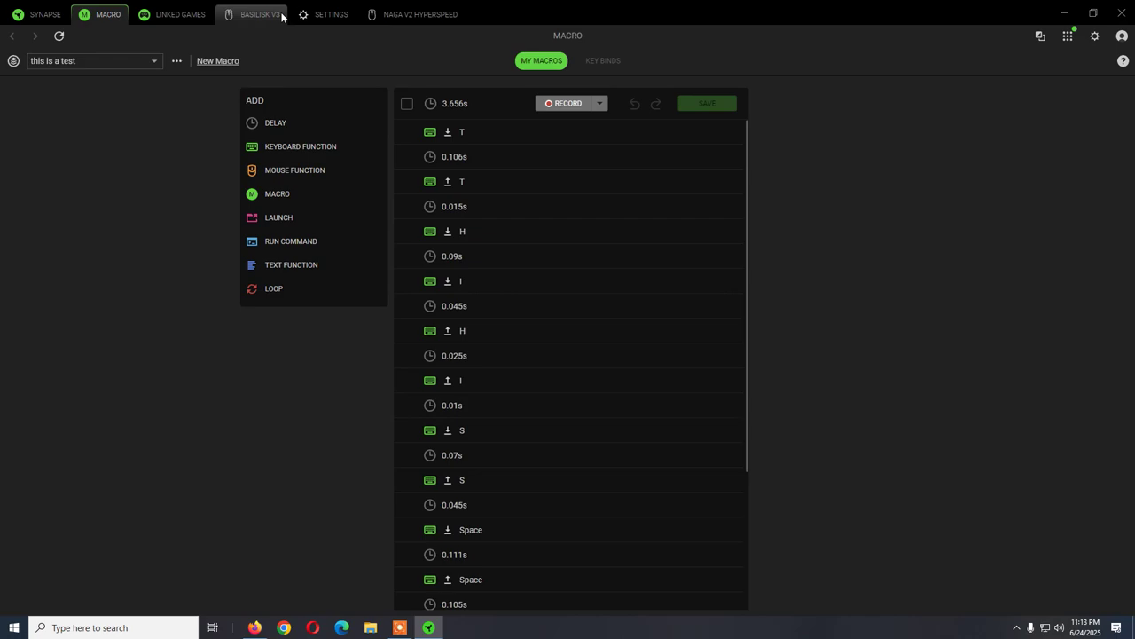
{"action": "left_click", "coordinate": [441, 18]}
{"action": "left_click", "coordinate": [100, 16]}
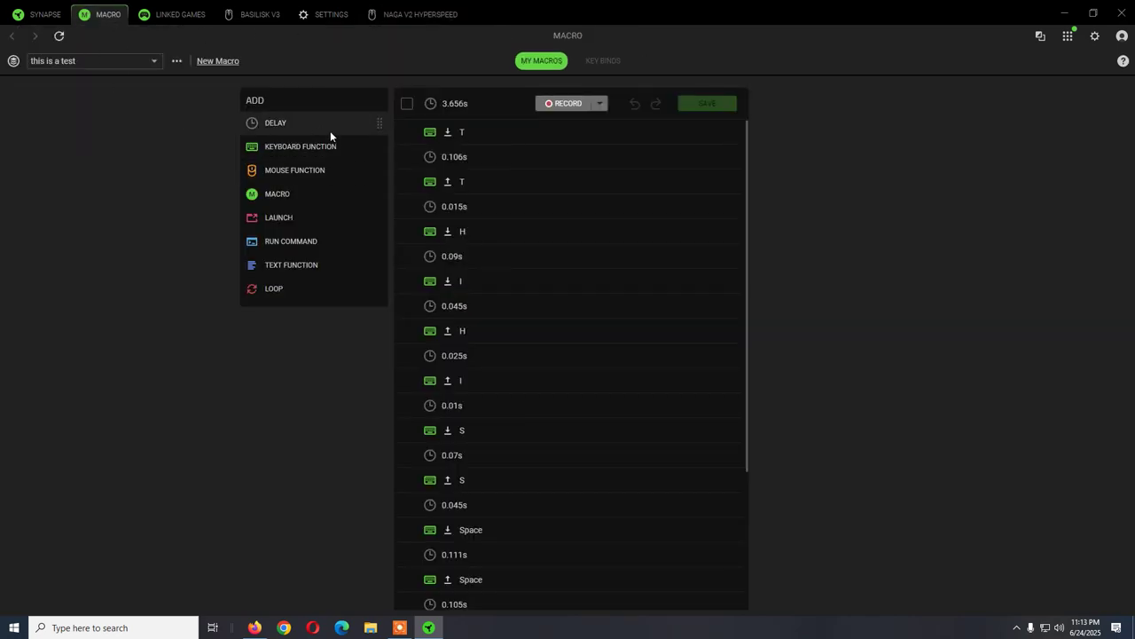
{"action": "left_click", "coordinate": [418, 14]}
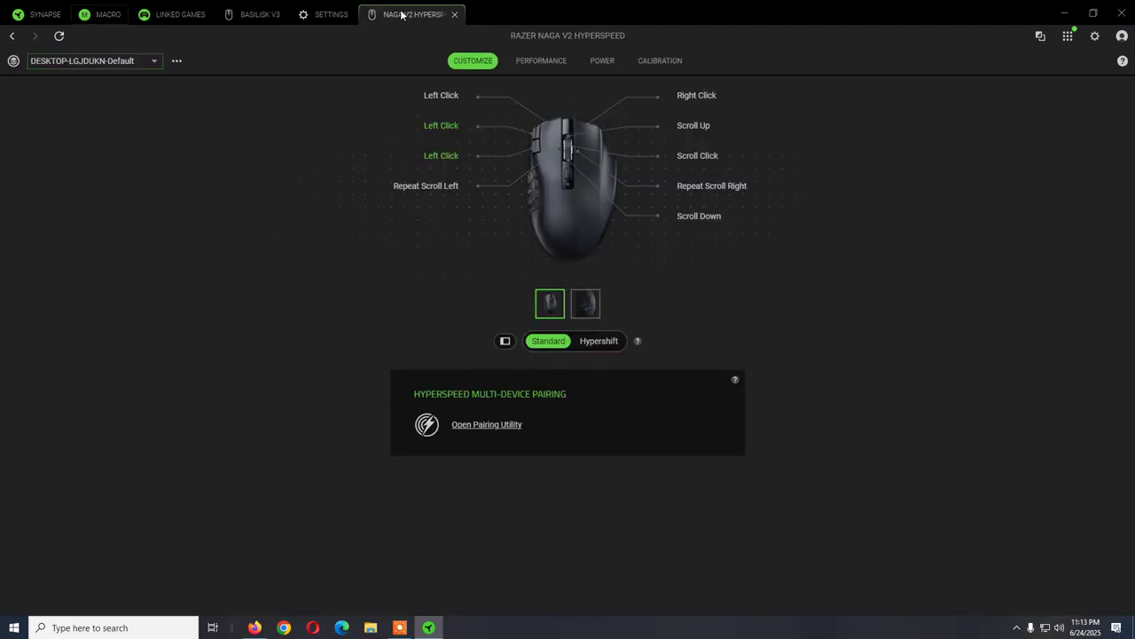
{"action": "left_click", "coordinate": [587, 305]}
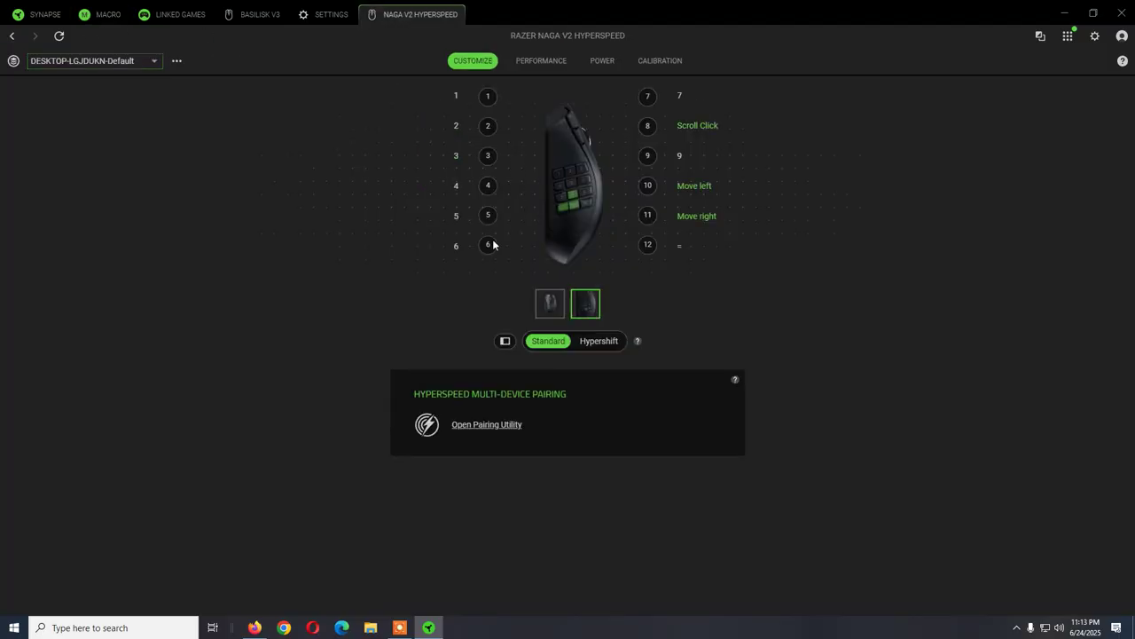
Step: Map side button 6 to the Move left macro and save it
{"action": "left_click", "coordinate": [452, 252]}
{"action": "mouse_move", "coordinate": [223, 180]}
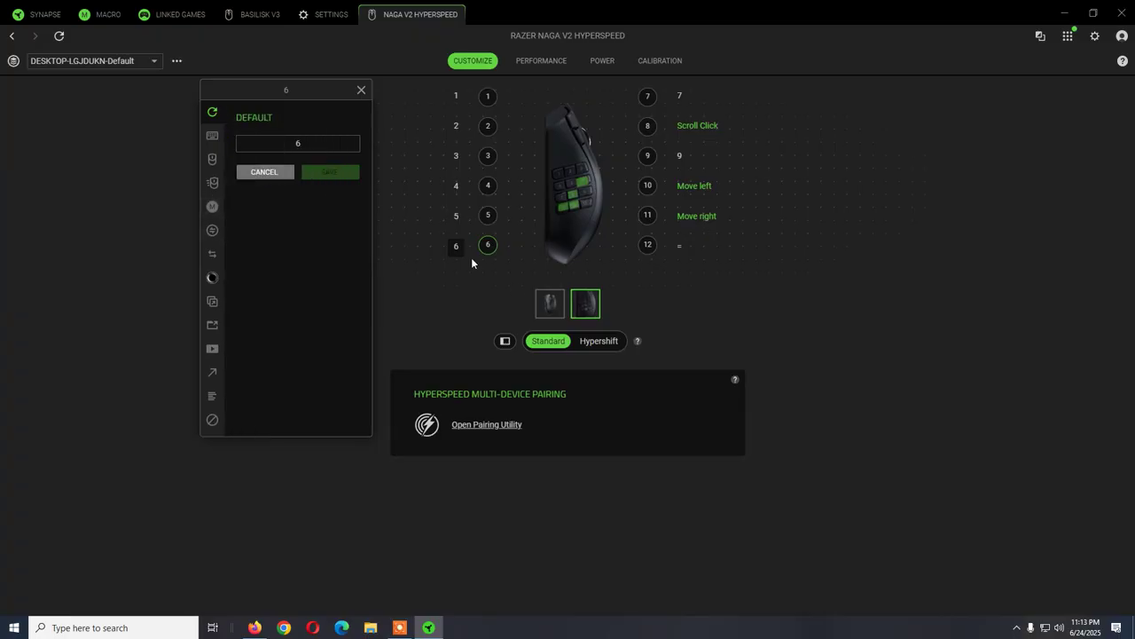
{"action": "left_click", "coordinate": [258, 204]}
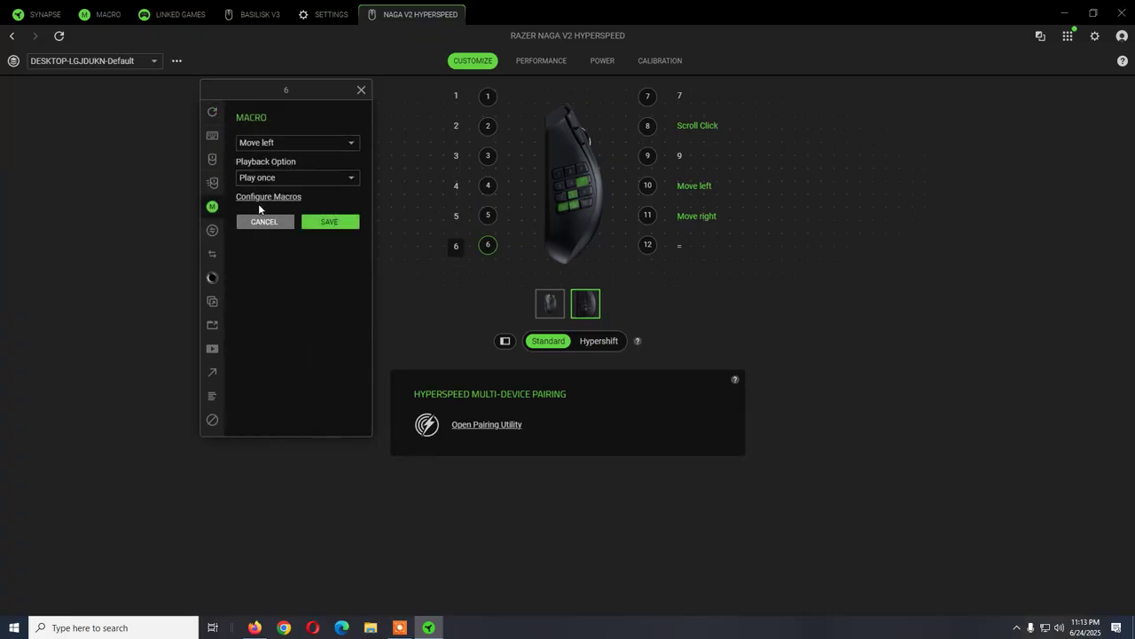
{"action": "left_click", "coordinate": [298, 144]}
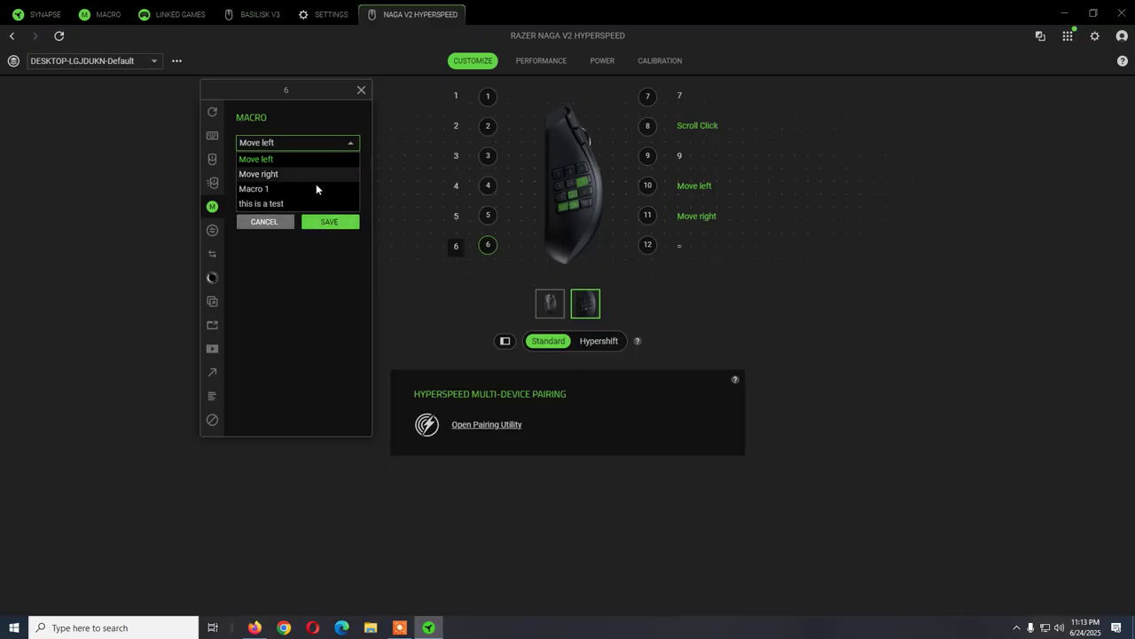
{"action": "left_click", "coordinate": [330, 230]}
{"action": "left_click", "coordinate": [330, 224]}
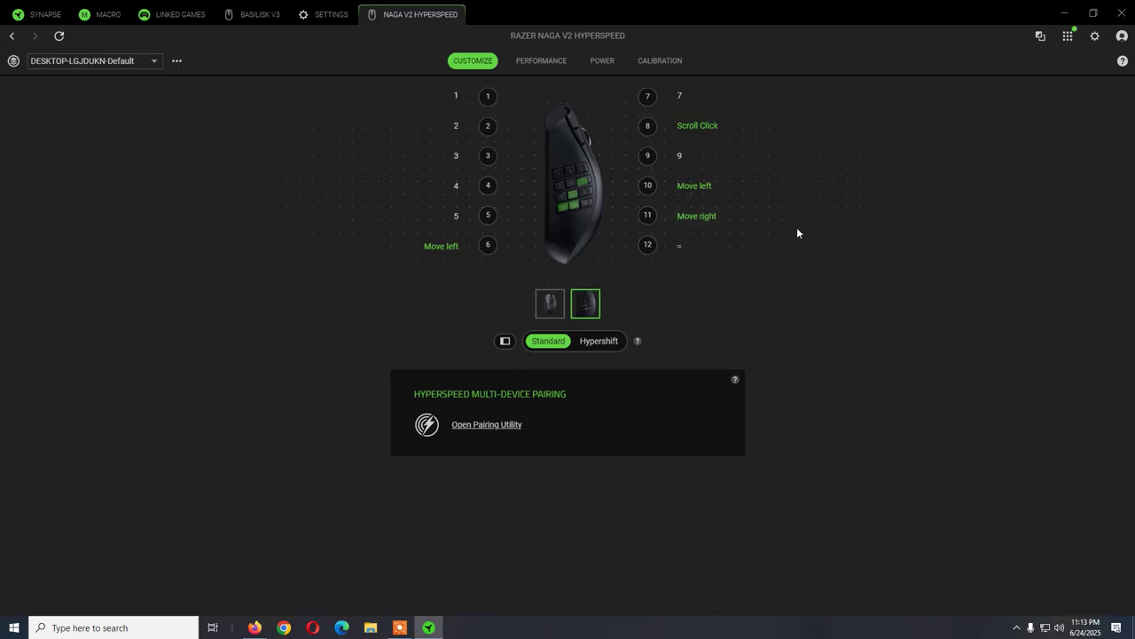
Step: Toggle Show Desktop with Win+D twice, then open the RAZER NAGA V2 HYPERSPEED device card
{"action": "key", "text": "super+d"}
{"action": "key", "text": "super+d"}
{"action": "key", "text": "super+d"}
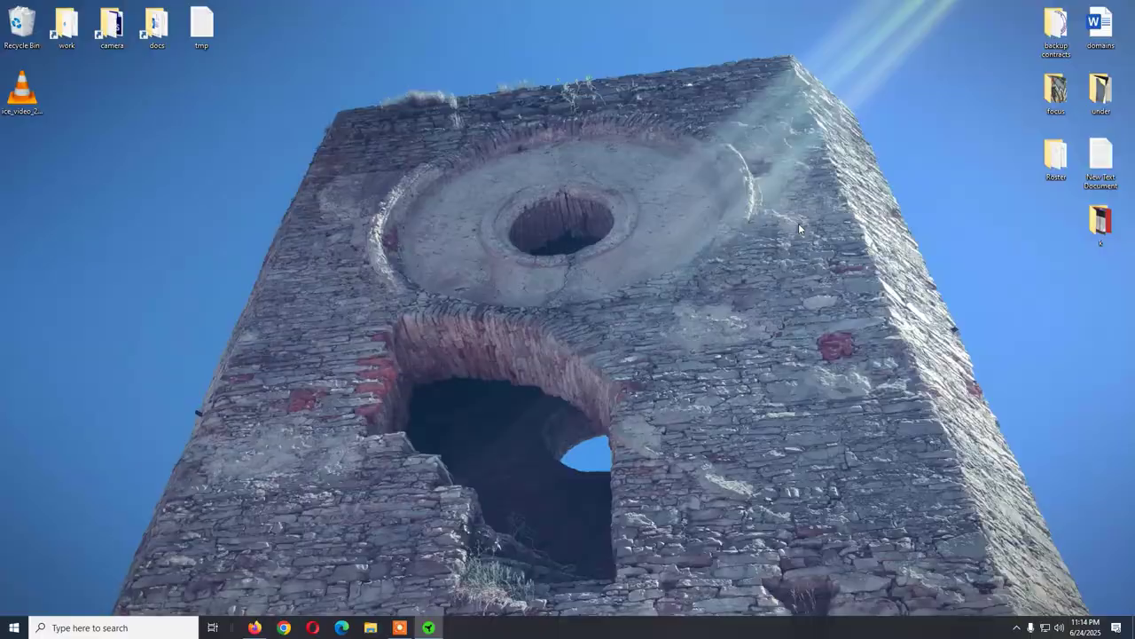
{"action": "key", "text": "super+d"}
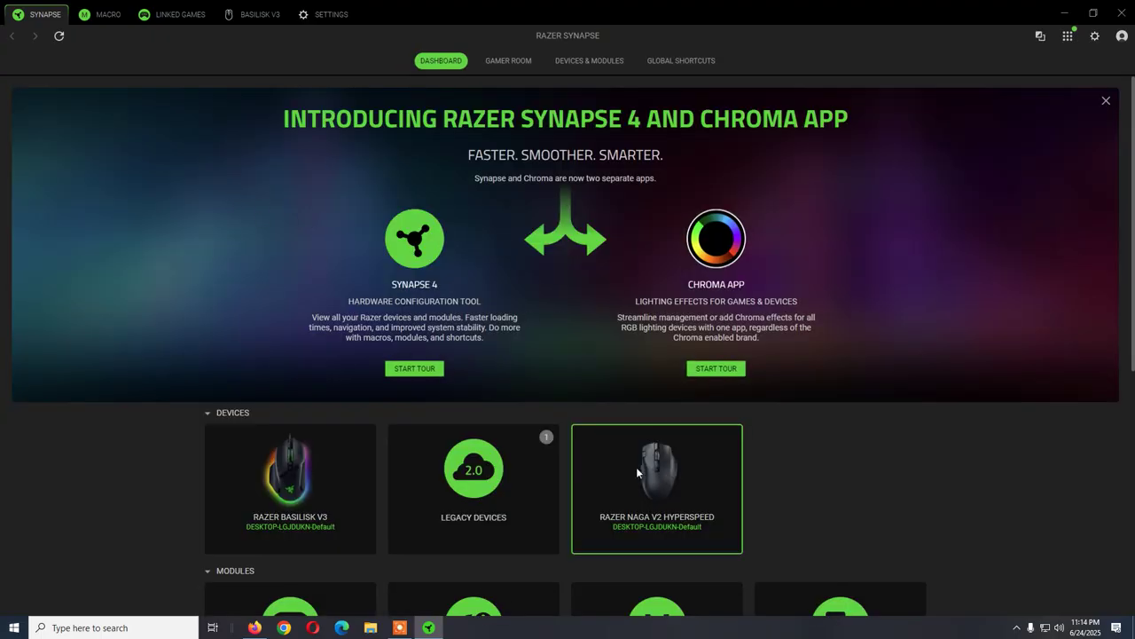
{"action": "left_click", "coordinate": [636, 467]}
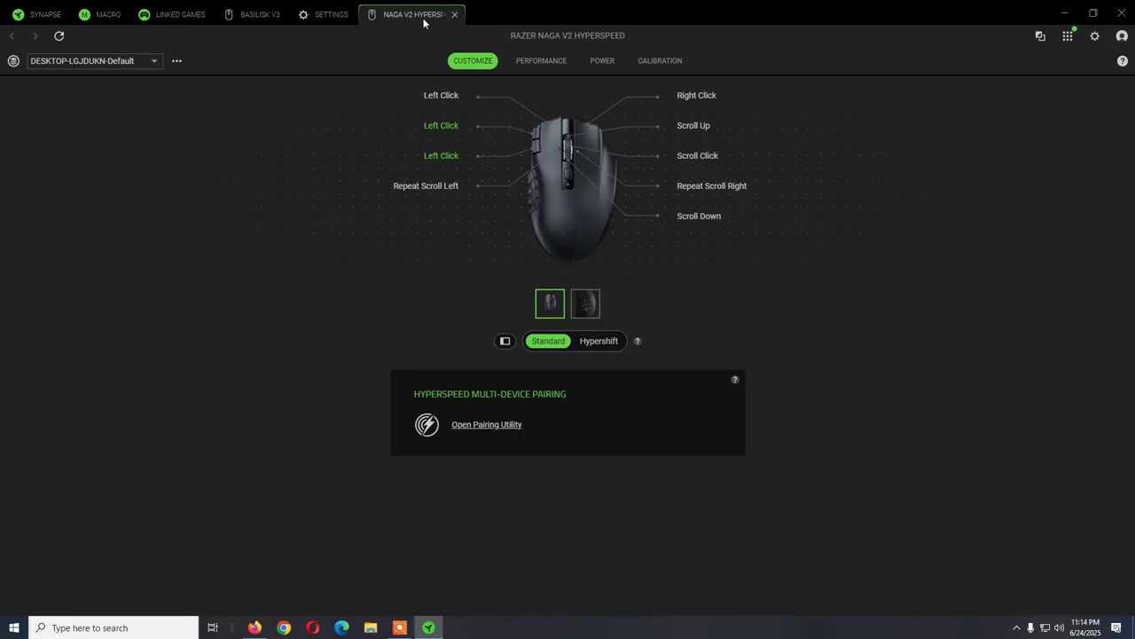
{"action": "left_click", "coordinate": [48, 17]}
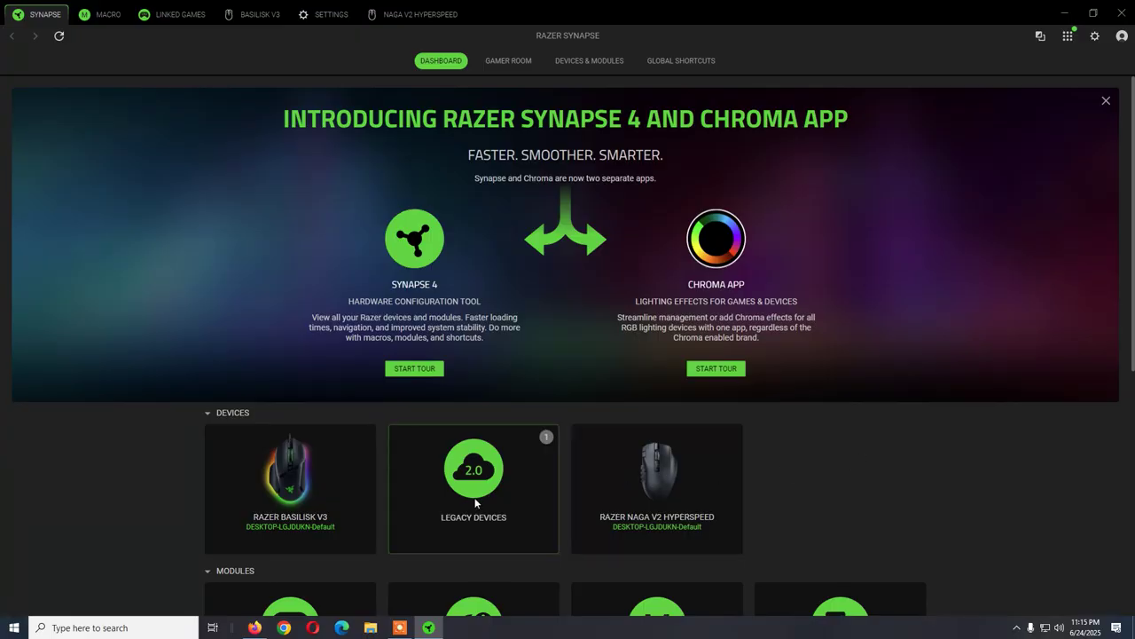
{"action": "left_click", "coordinate": [405, 12]}
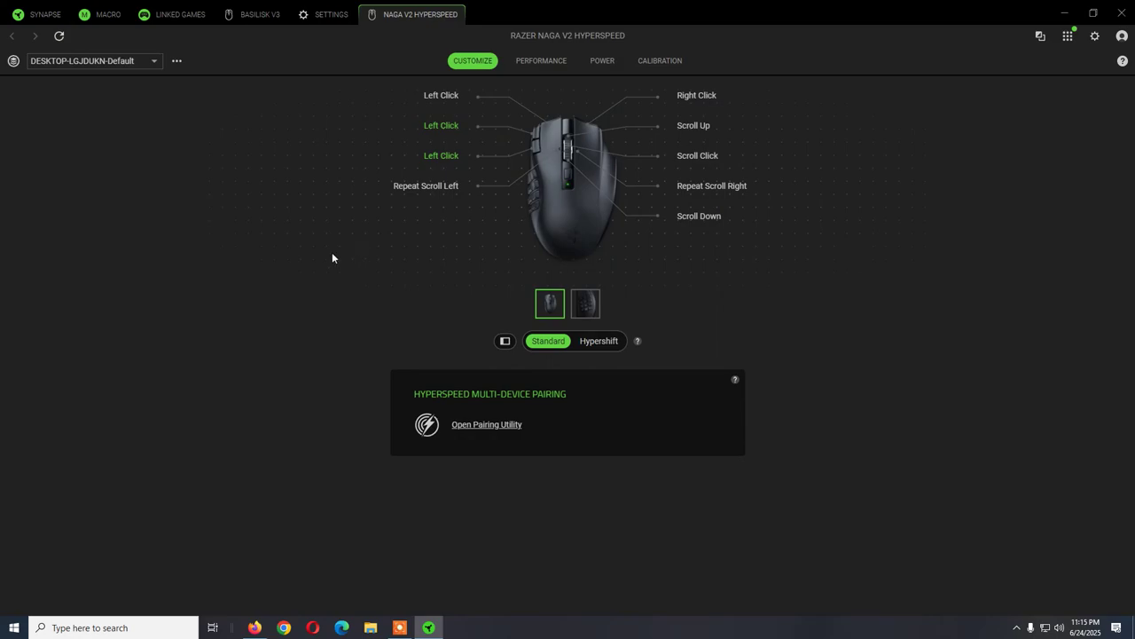
{"action": "left_click", "coordinate": [37, 14]}
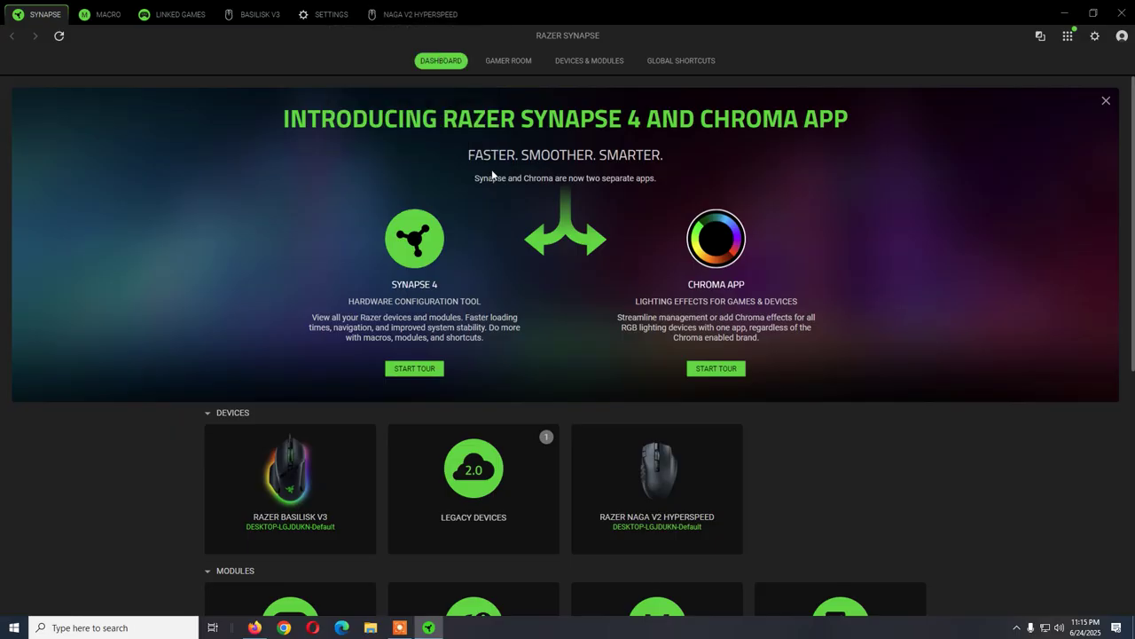
{"action": "left_click", "coordinate": [420, 14]}
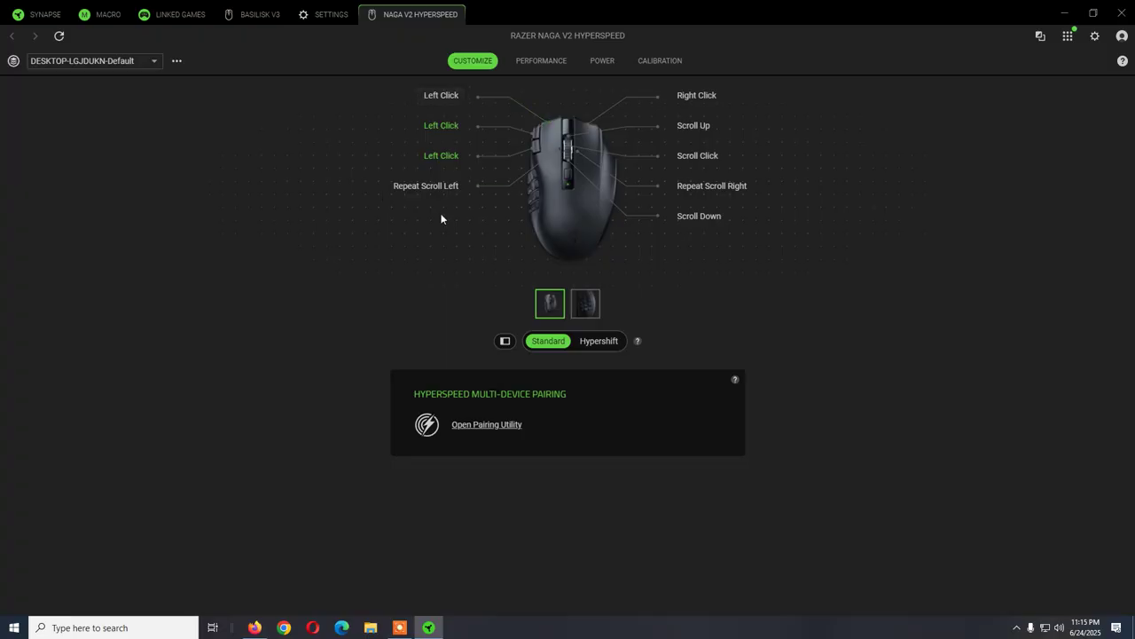
Step: Check the Naga V2's DPI stages and 1000 Hz polling rate, then return to the Synapse dashboard
{"action": "left_click", "coordinate": [561, 59]}
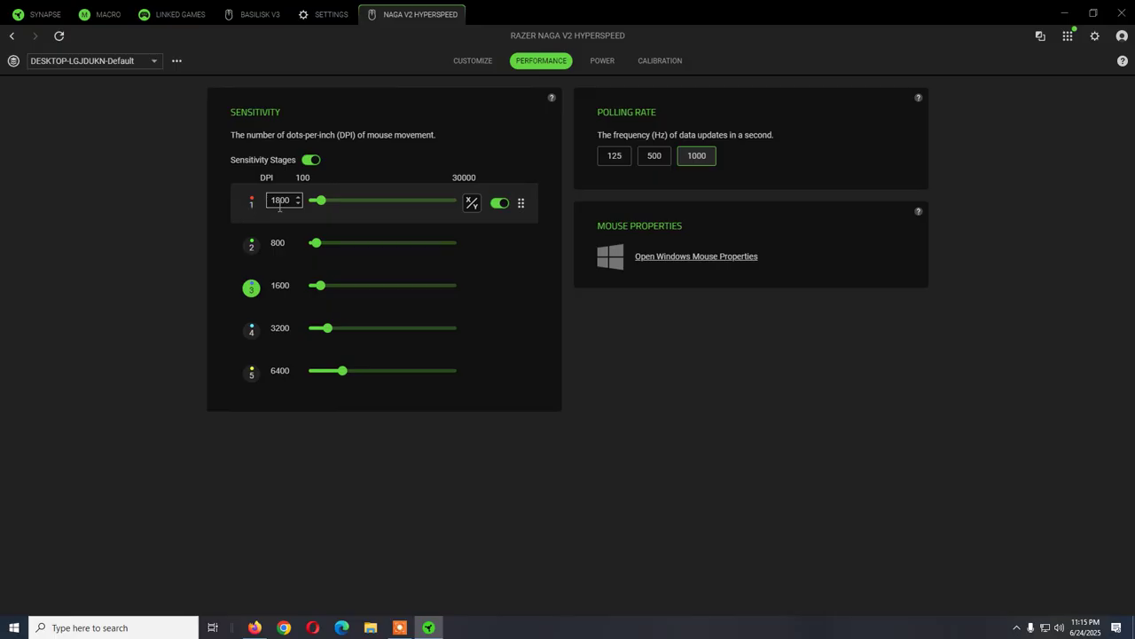
{"action": "left_click", "coordinate": [474, 62]}
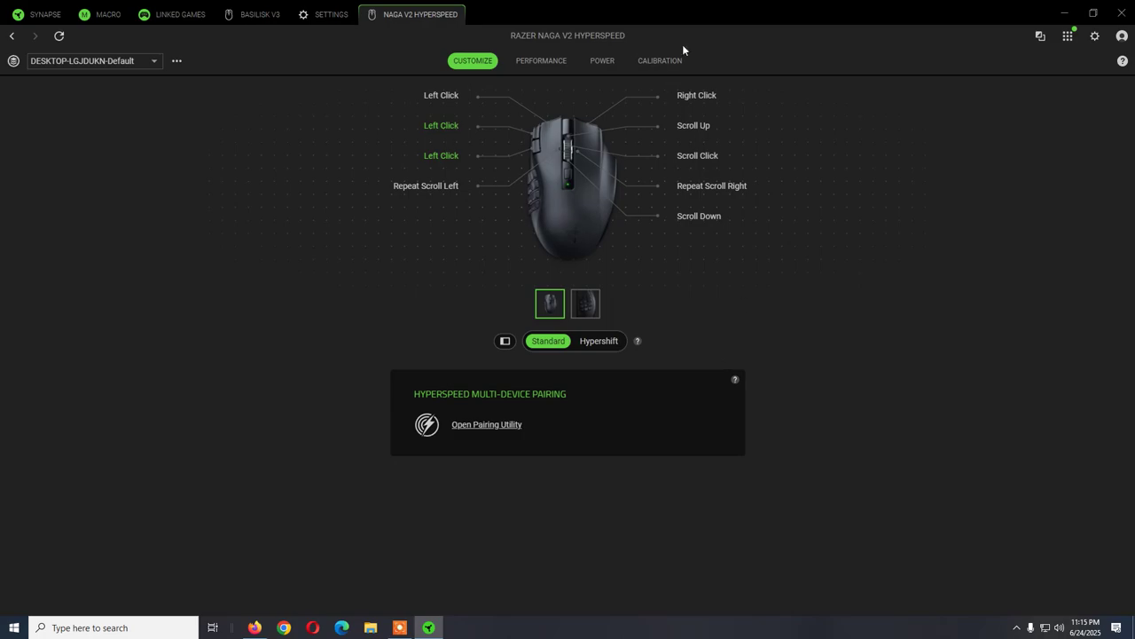
{"action": "left_click", "coordinate": [36, 14]}
{"action": "left_click", "coordinate": [424, 13]}
Step: Go from the dashboard back to the Naga V2 HyperSpeed customize page with its button mappings
{"action": "left_click", "coordinate": [42, 20]}
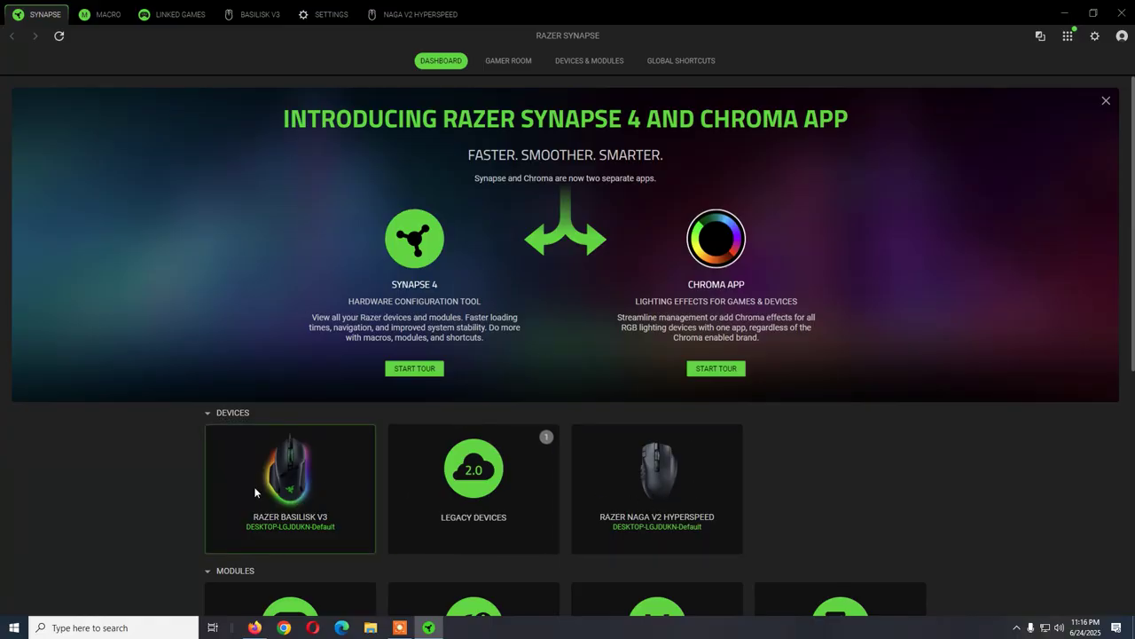
{"action": "left_click", "coordinate": [405, 18]}
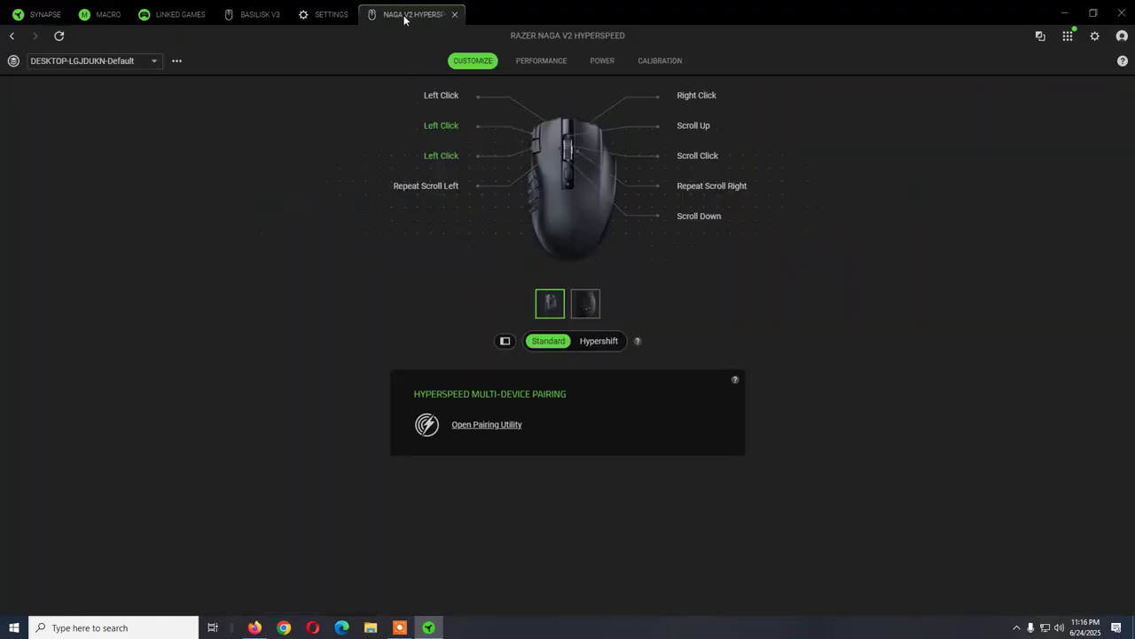